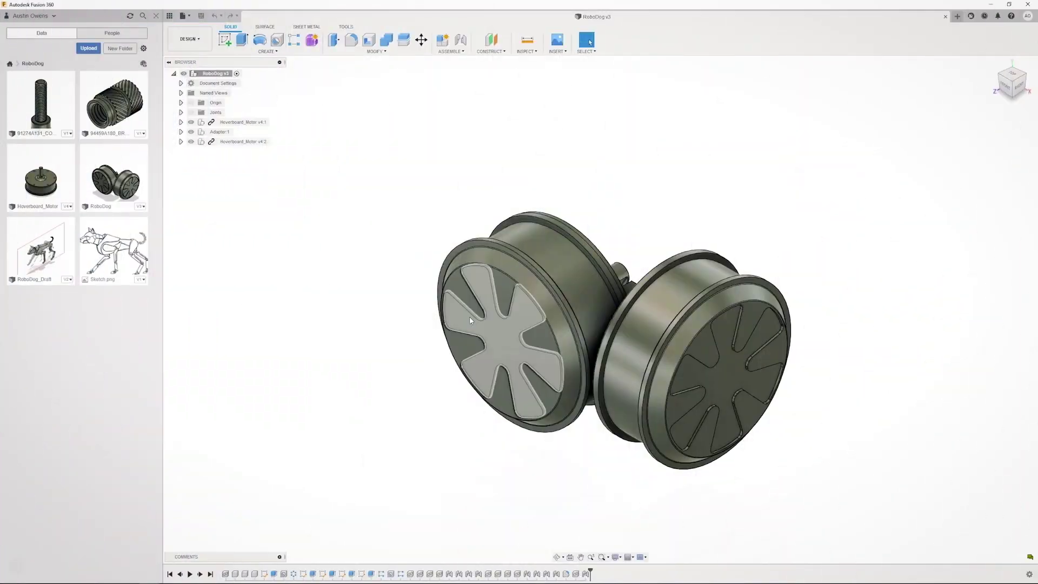
# Step: Orbit and zoom in on the motor assembly's adapter block and select its top face
pyautogui.keyDown('shift'); pyautogui.moveTo(470, 320); pyautogui.dragTo(551, 334, button='middle'); pyautogui.keyUp('shift')
pyautogui.scroll(5, 550, 334)
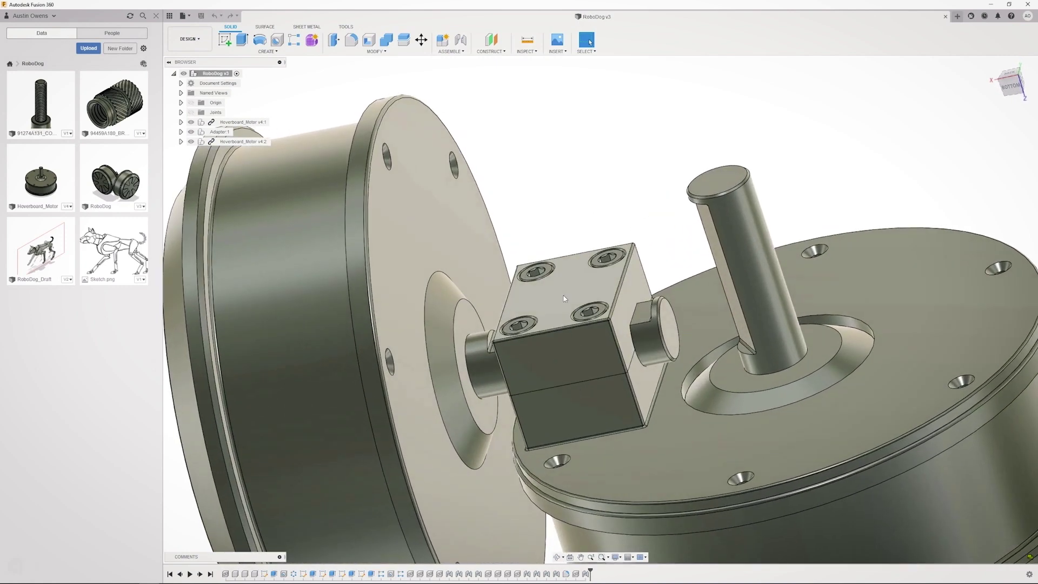
pyautogui.click(594, 296)
pyautogui.keyDown('shift'); pyautogui.moveTo(595, 296); pyautogui.dragTo(627, 302, button='middle'); pyautogui.keyUp('shift')
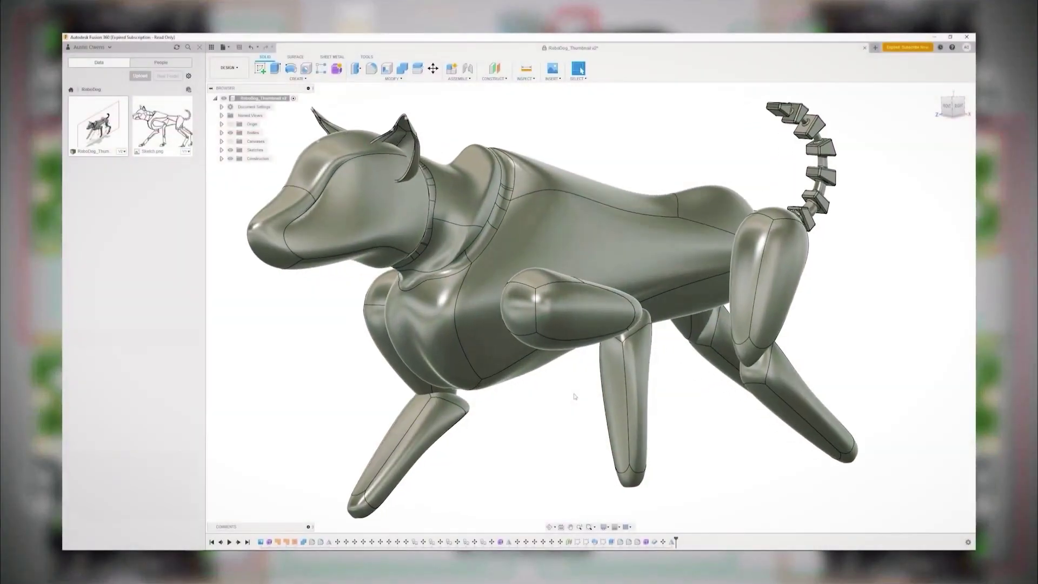
pyautogui.scroll(5, 477, 346)
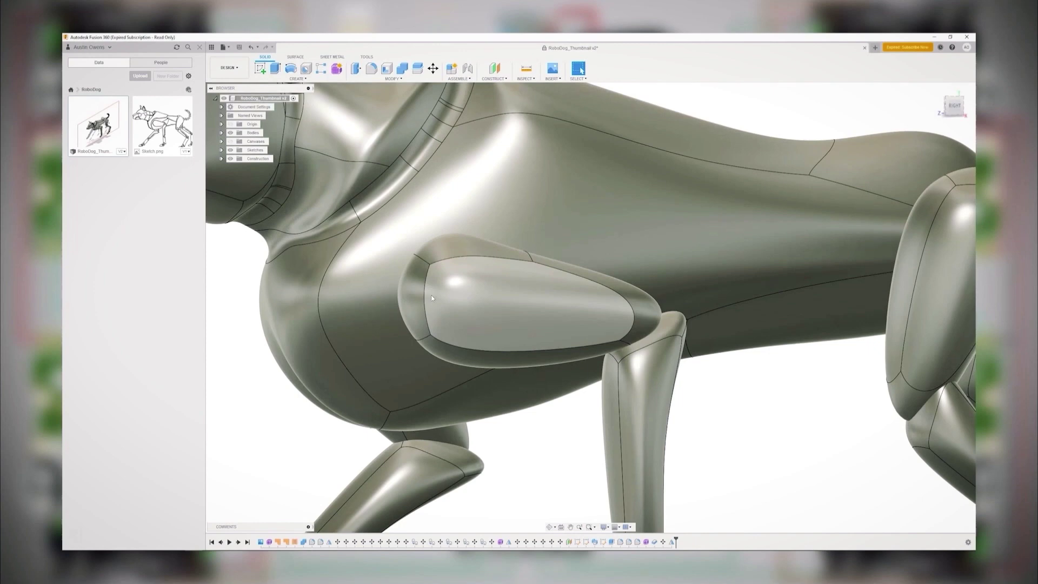
# Step: Turn the view to face the dog from the front and rotate its front leg outward
pyautogui.scroll(-5, 430, 294)
pyautogui.keyDown('shift'); pyautogui.moveTo(458, 315); pyautogui.dragTo(662, 330, button='middle'); pyautogui.keyUp('shift')
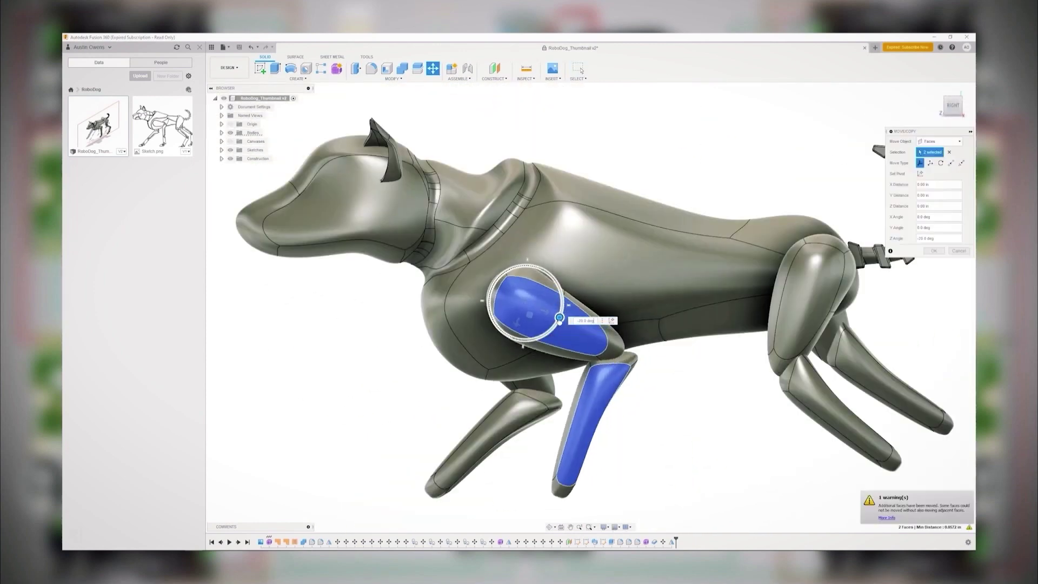
pyautogui.moveTo(589, 330); pyautogui.dragTo(560, 331)
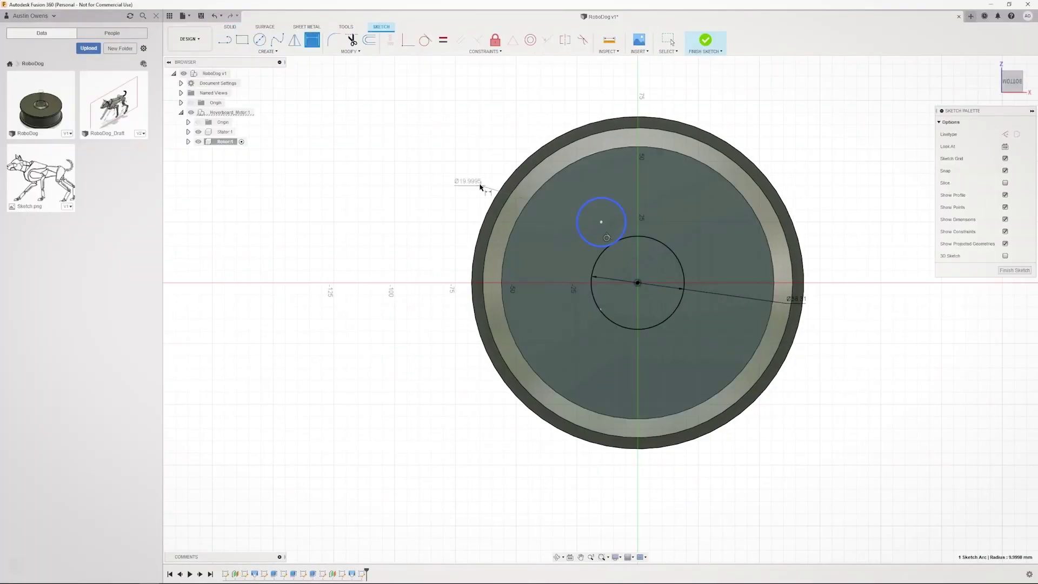
# Step: Zoom in on the motor-face sketch with its concentric dimensioned circles
pyautogui.scroll(3, 636, 198)
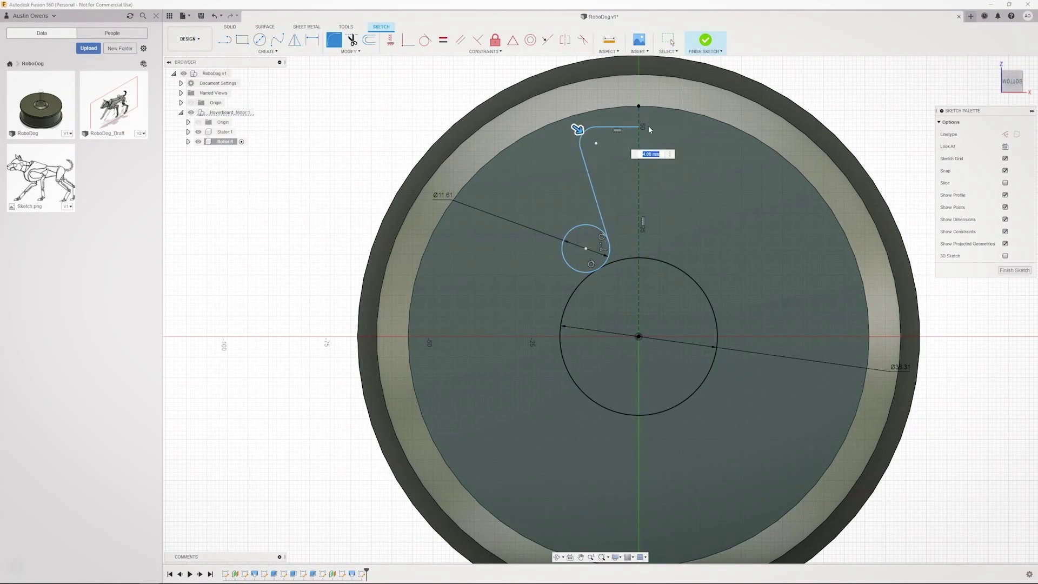
# Step: Confirm the spoke profile mirrored across the centreline and zoom to inspect it
pyautogui.click(638, 178)
pyautogui.press('Return')
pyautogui.scroll(2, 623, 302)
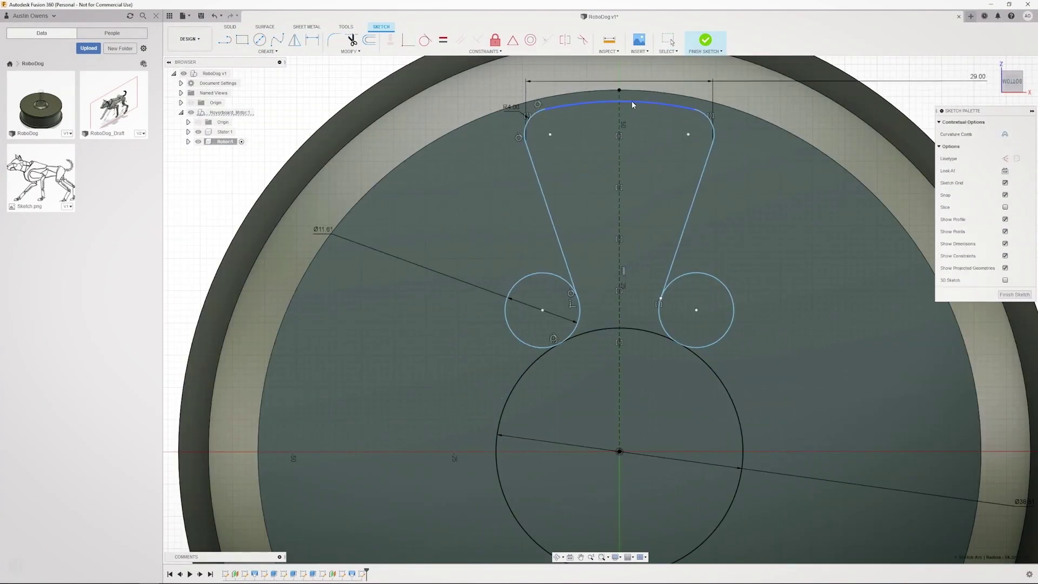
pyautogui.scroll(-3, 633, 104)
pyautogui.scroll(3, 633, 105)
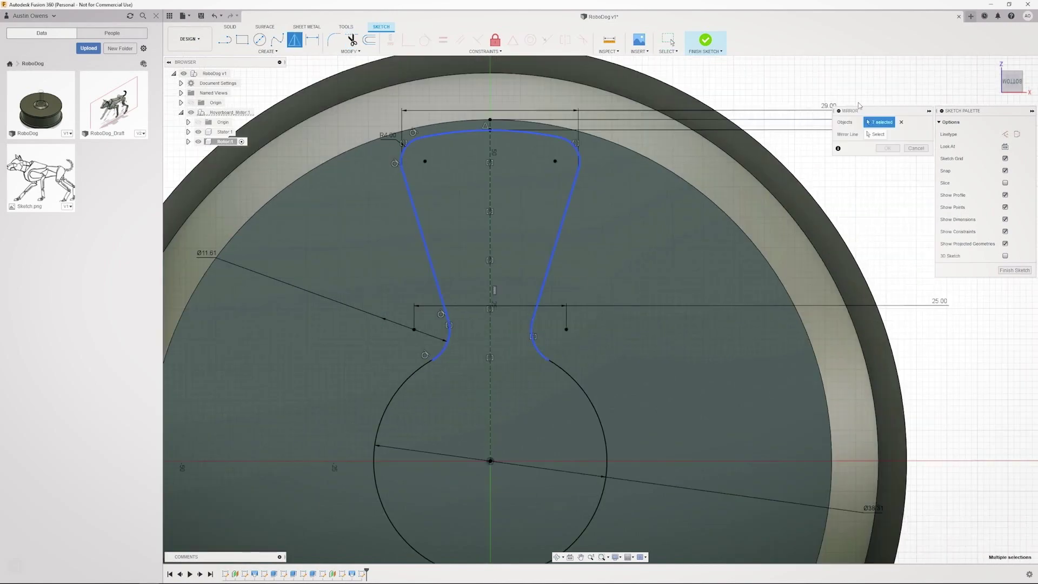
pyautogui.scroll(3, 451, 429)
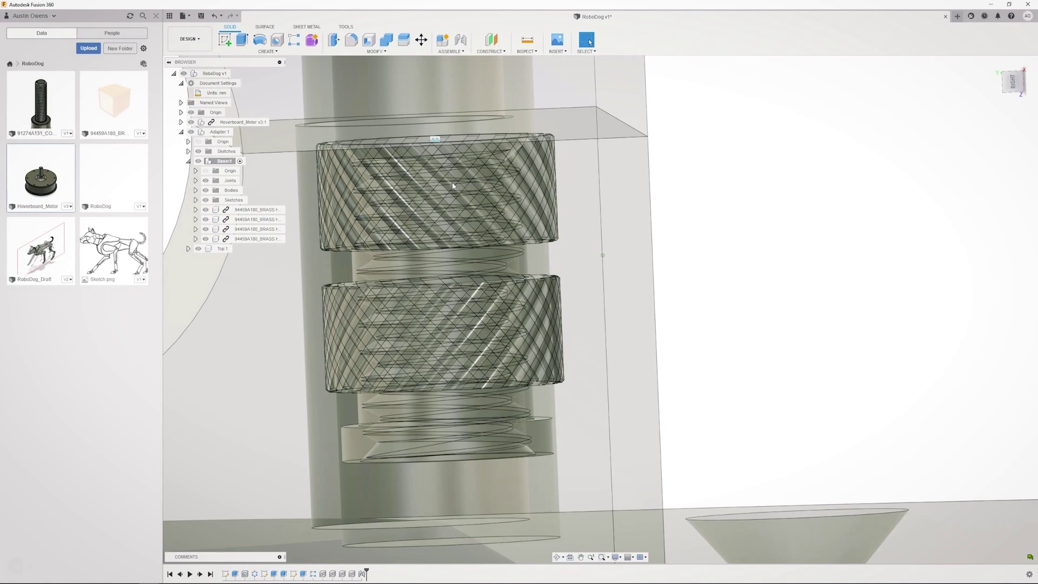
# Step: Joint the cap screw into the Top:1 block's counterbored hole, checking Motion before confirming
pyautogui.scroll(5, 453, 186)
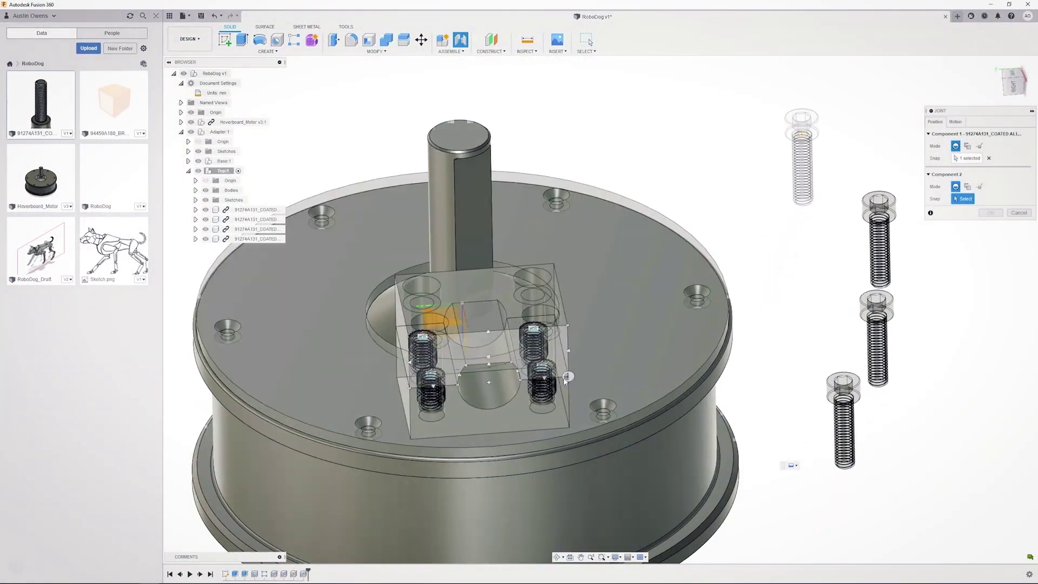
pyautogui.keyDown('shift'); pyautogui.moveTo(565, 381); pyautogui.dragTo(561, 359, button='middle'); pyautogui.keyUp('shift')
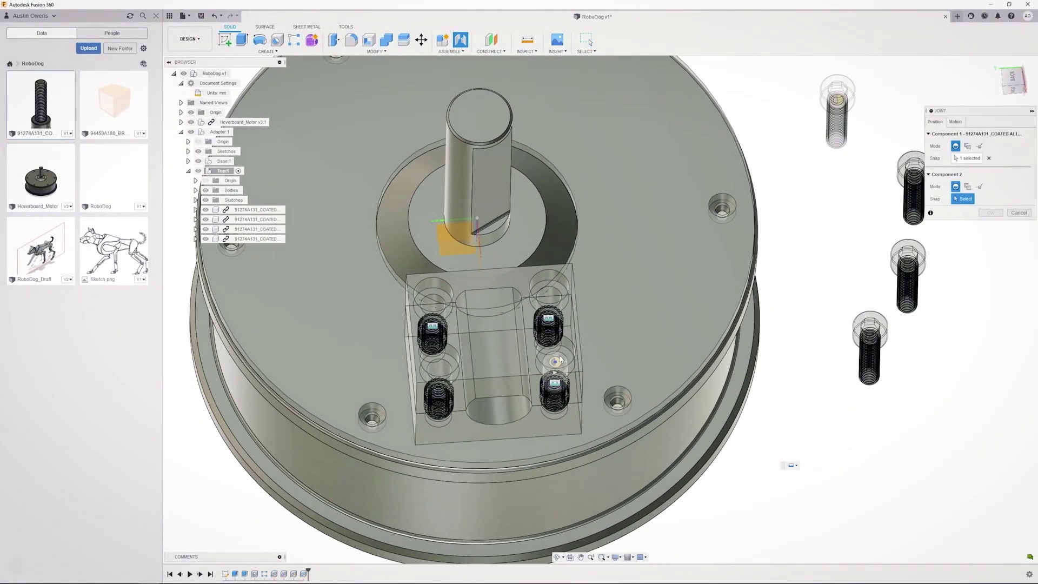
pyautogui.click(559, 360)
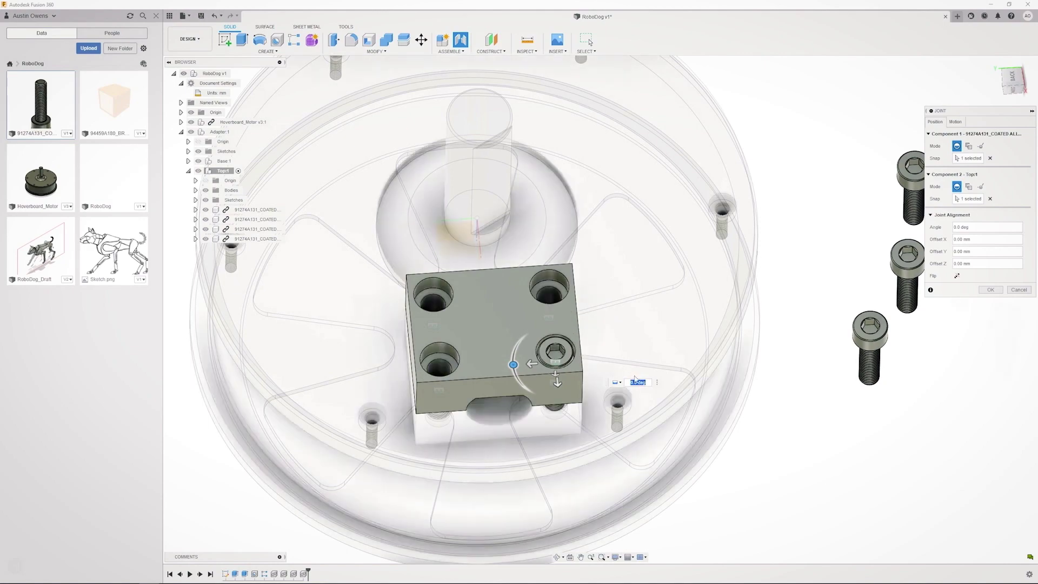
pyautogui.scroll(4, 635, 378)
pyautogui.click(955, 121)
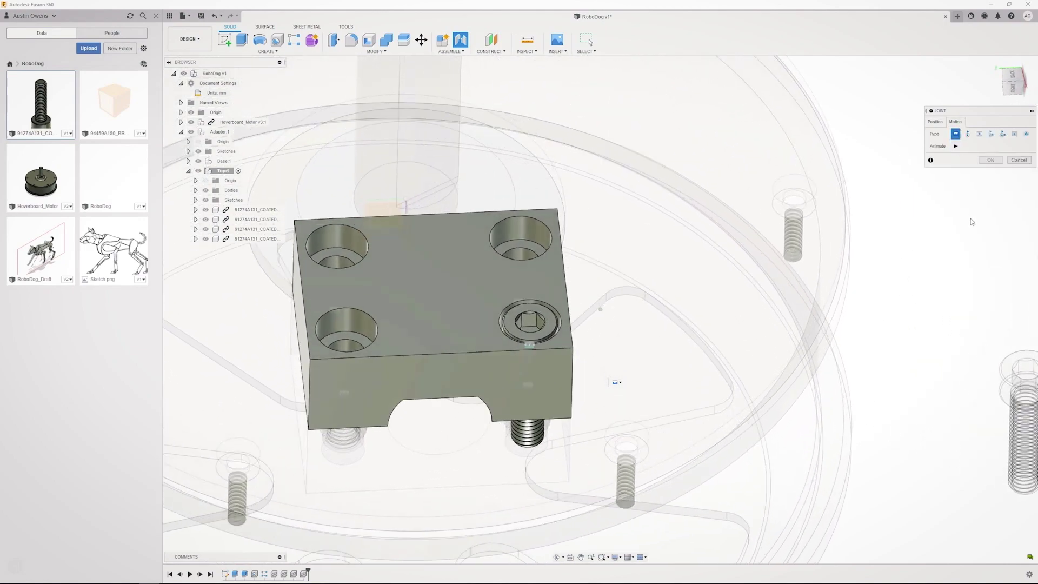
pyautogui.click(991, 160)
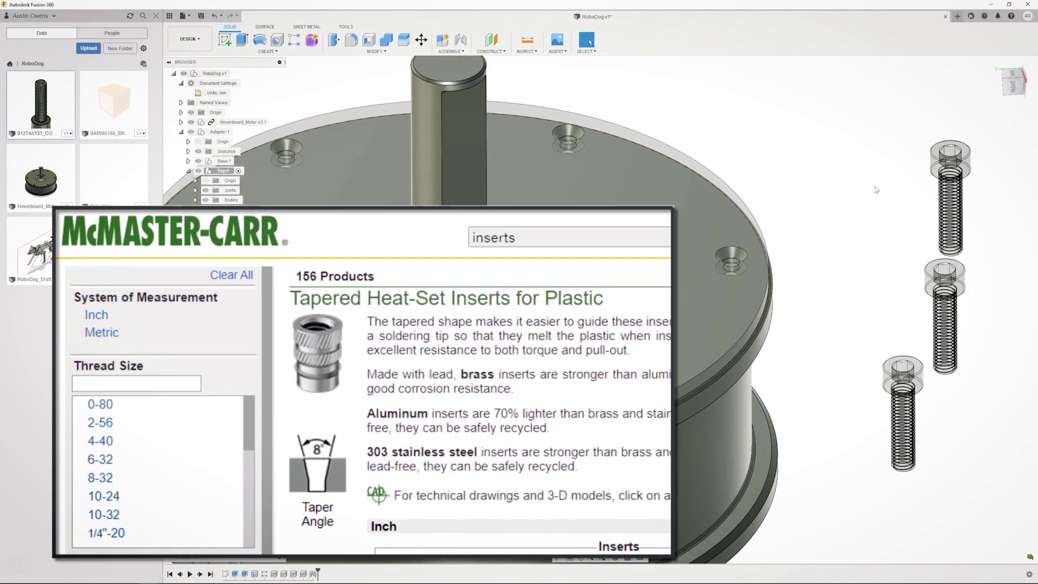
# Step: Start a new joint and snap a second cap screw onto a Top:1 hole
pyautogui.keyDown('shift'); pyautogui.moveTo(875, 190); pyautogui.dragTo(551, 87, button='middle'); pyautogui.keyUp('shift')
pyautogui.click(465, 44)
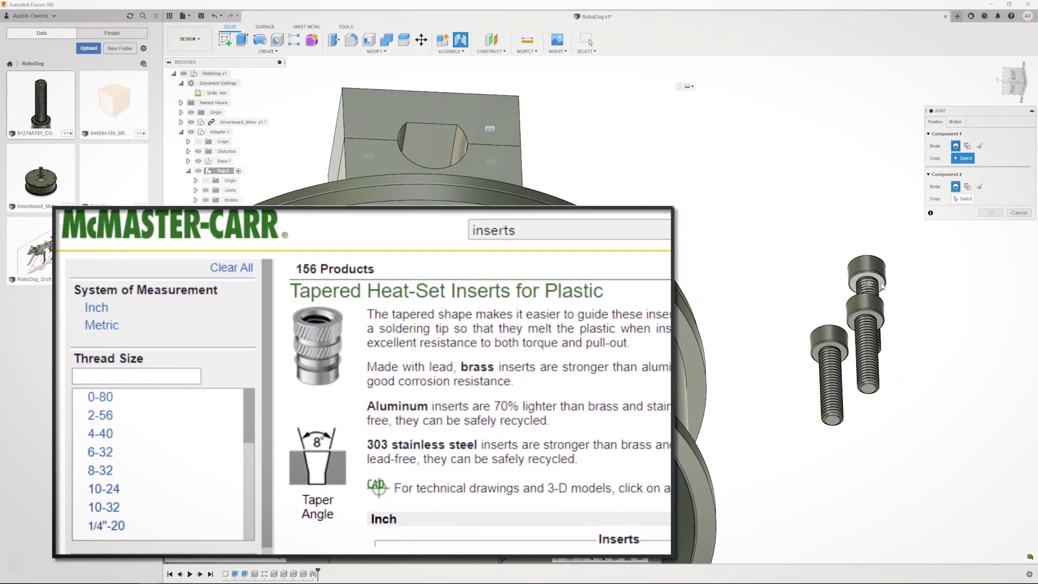
pyautogui.keyDown('shift'); pyautogui.moveTo(882, 286); pyautogui.dragTo(445, 146, button='middle'); pyautogui.keyUp('shift')
pyautogui.click(445, 147)
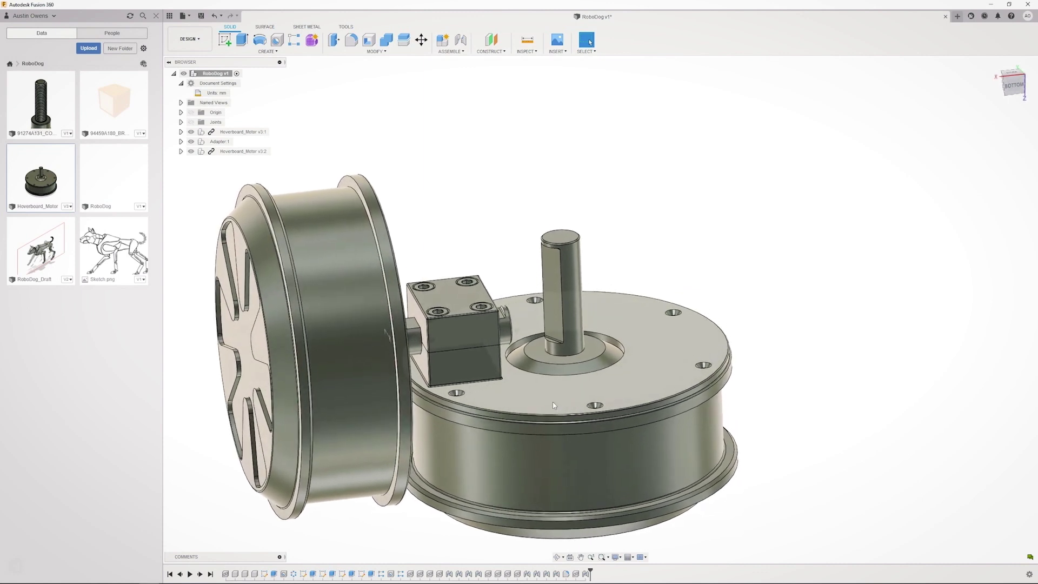
# Step: Set the Adapter:1 component's opacity to 50%
pyautogui.rightClick(216, 142)
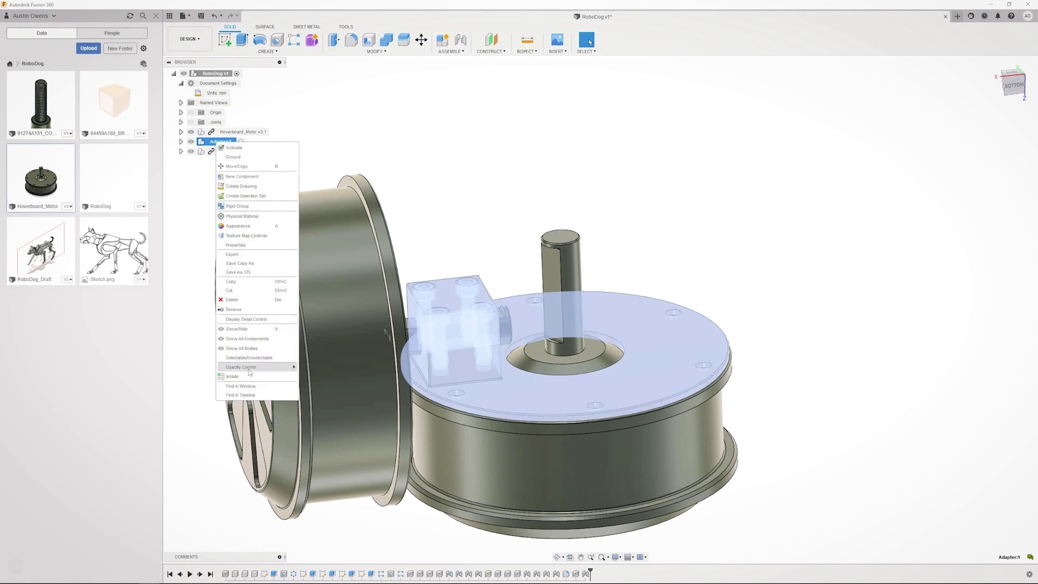
pyautogui.moveTo(252, 369)
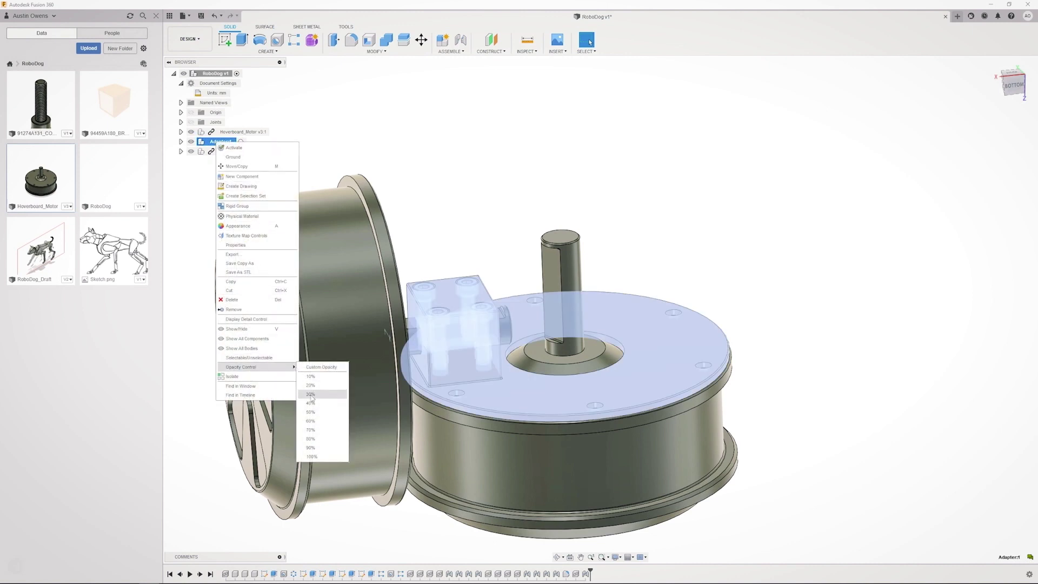
pyautogui.click(313, 412)
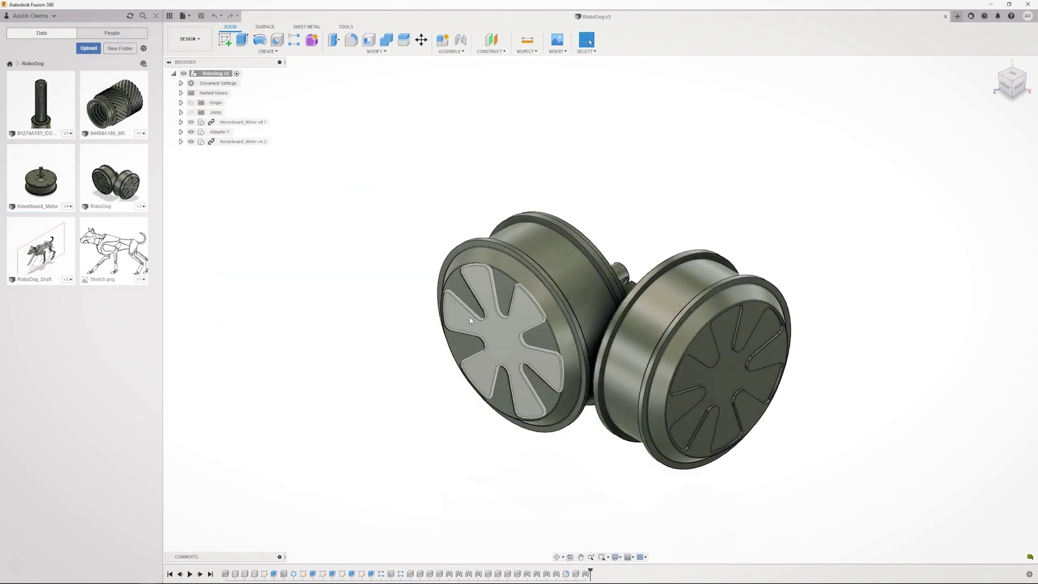
# Step: Select the adapter's top face and expand Adapter:1 in the browser
pyautogui.keyDown('shift'); pyautogui.moveTo(470, 316); pyautogui.dragTo(614, 312, button='middle'); pyautogui.keyUp('shift')
pyautogui.scroll(5, 614, 313)
pyautogui.click(564, 299)
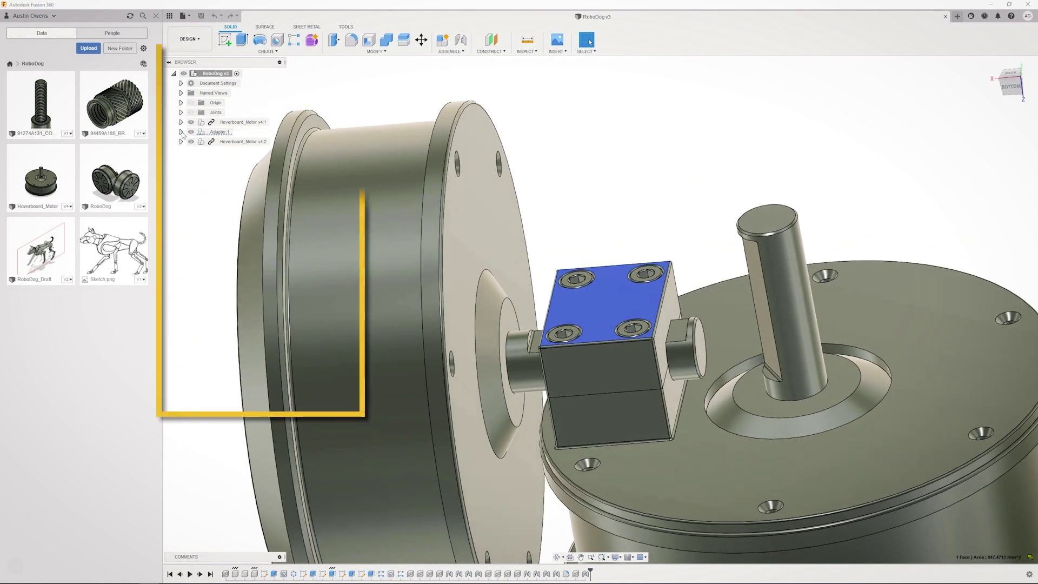
pyautogui.click(182, 132)
# Step: Export Body1 as a binary, high-refinement STL sent directly to Cura
pyautogui.rightClick(239, 210)
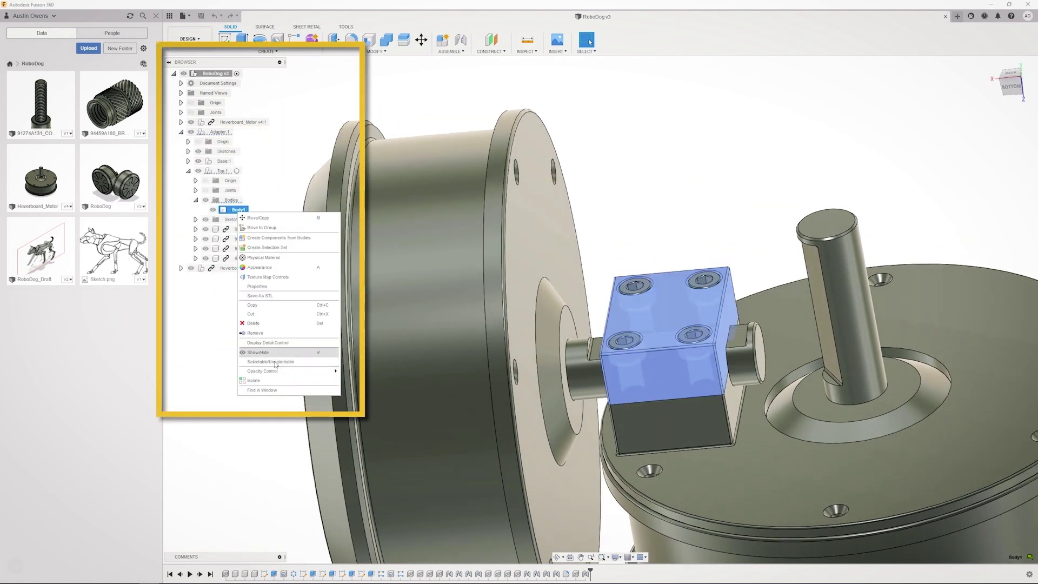
pyautogui.click(261, 296)
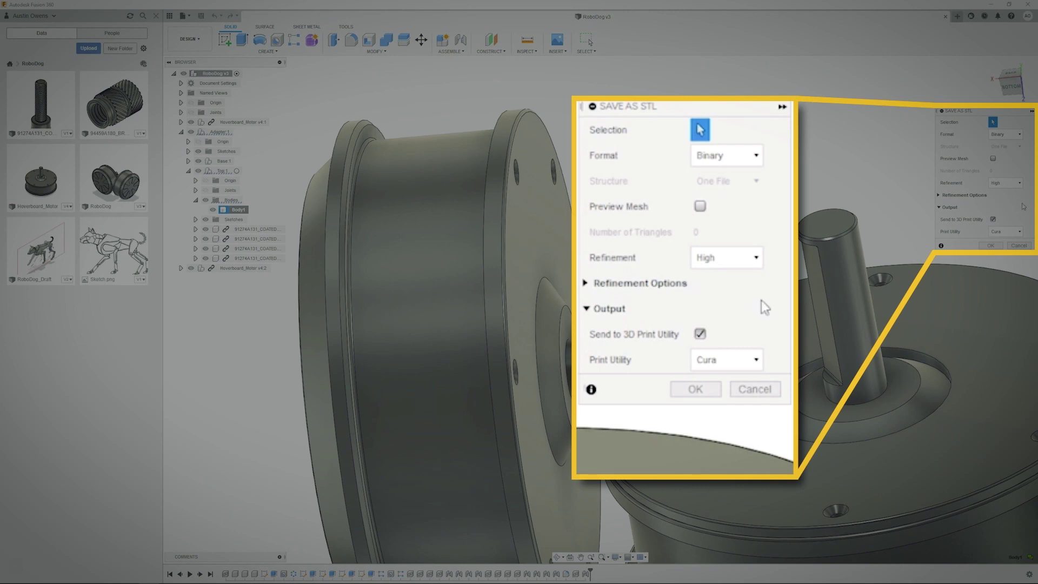
pyautogui.click(1017, 234)
pyautogui.click(1019, 233)
pyautogui.click(1019, 234)
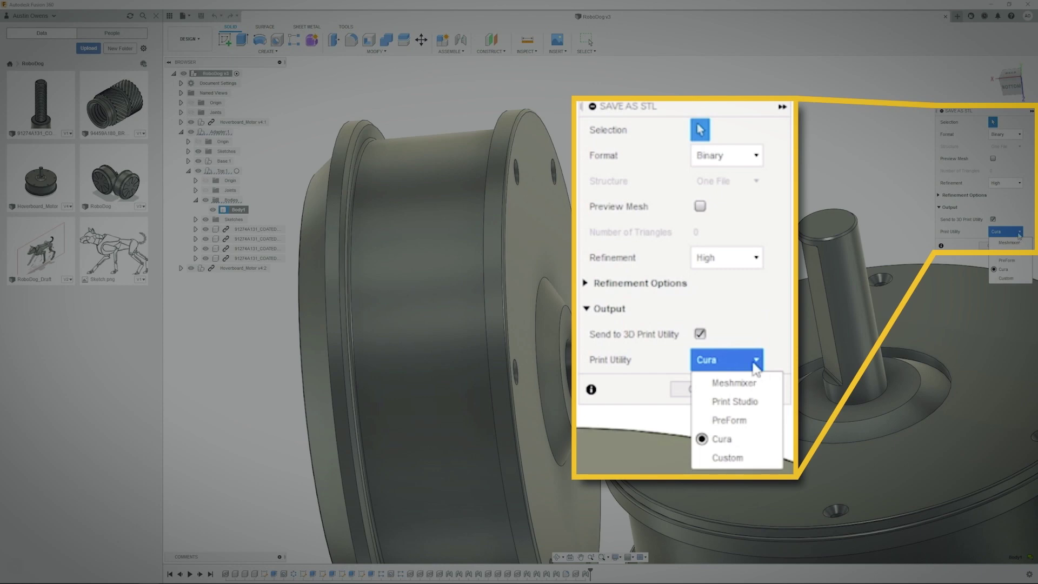
pyautogui.click(1018, 234)
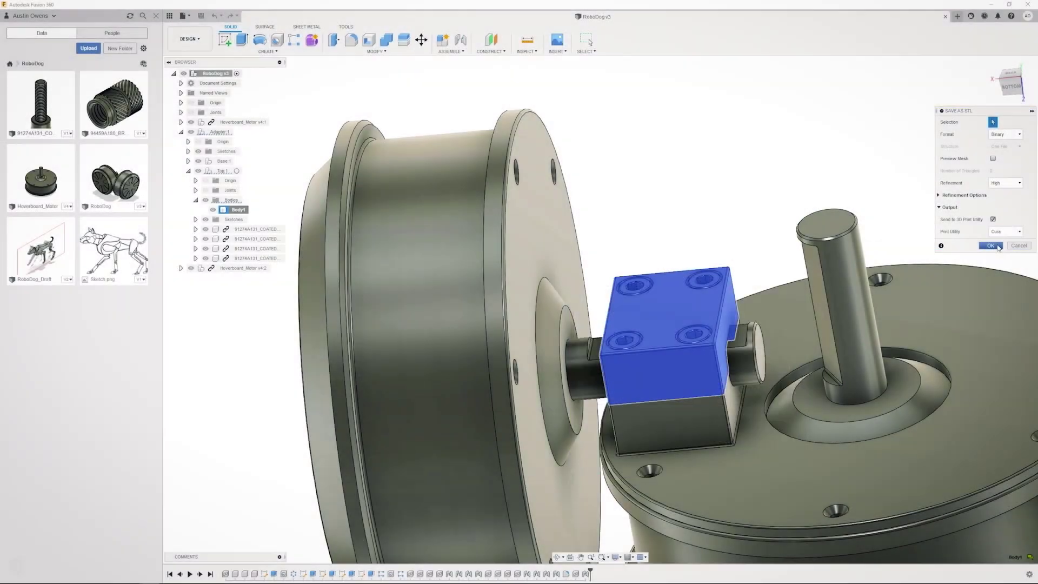
pyautogui.click(991, 245)
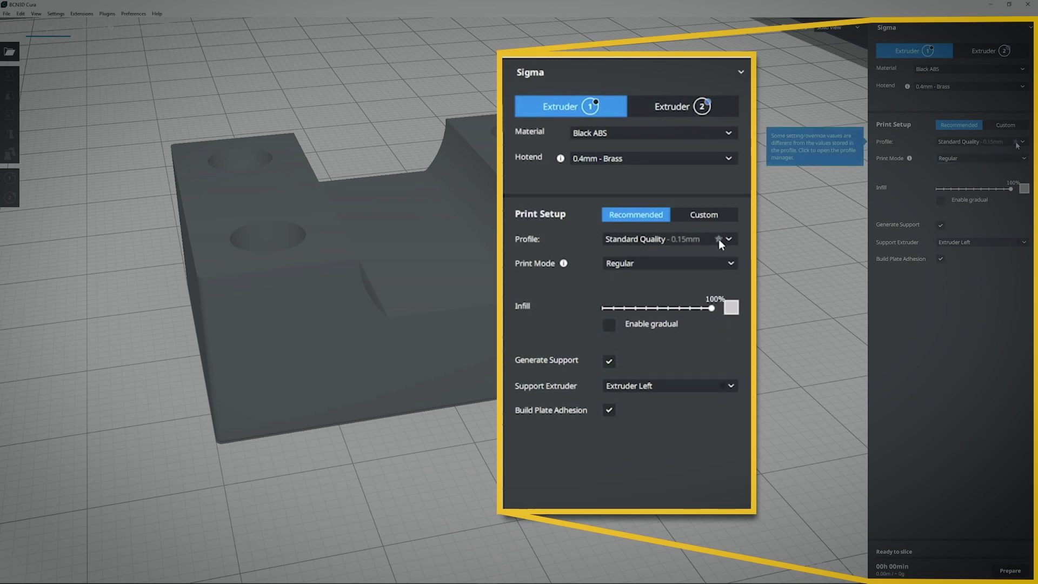
# Step: Slice the adapter with Black ABS, Standard Quality 0.15mm, 100% infill, support and adhesion
pyautogui.click(1023, 572)
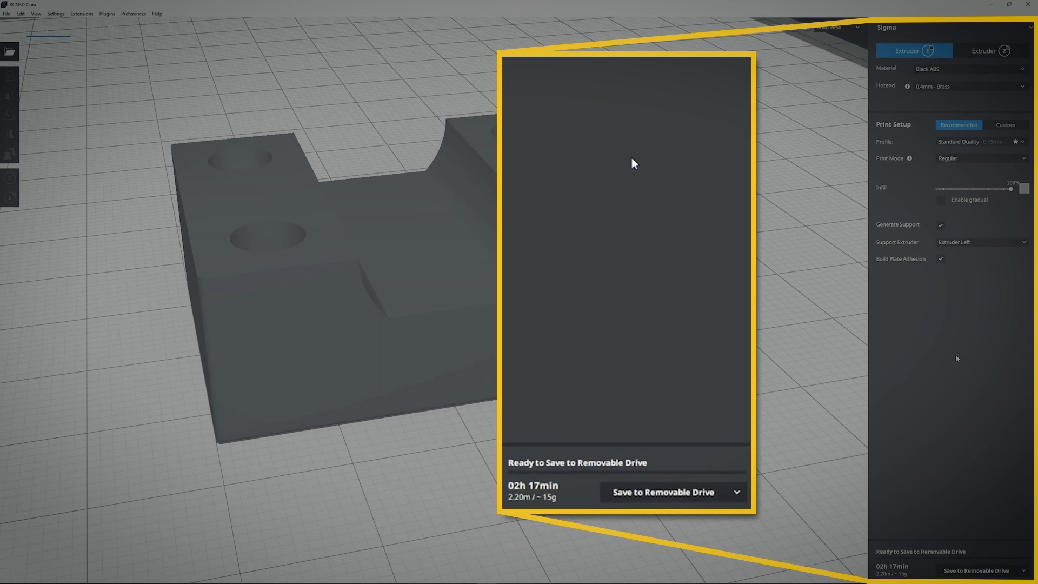
# Step: Preview the sliced layers, save the G-code to the removable drive, and eject it
pyautogui.click(833, 29)
pyautogui.click(840, 50)
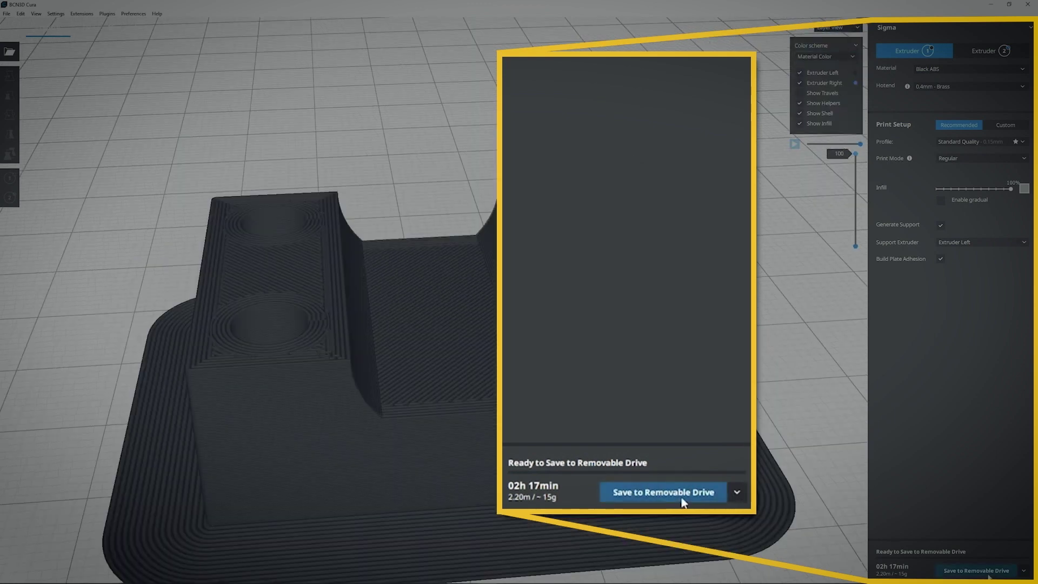
pyautogui.click(989, 575)
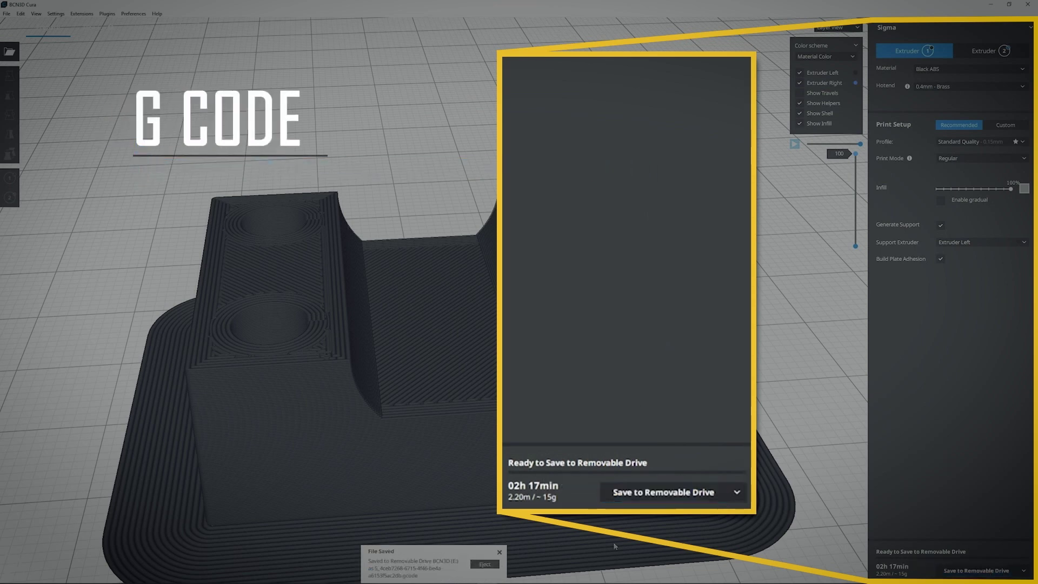
pyautogui.click(494, 565)
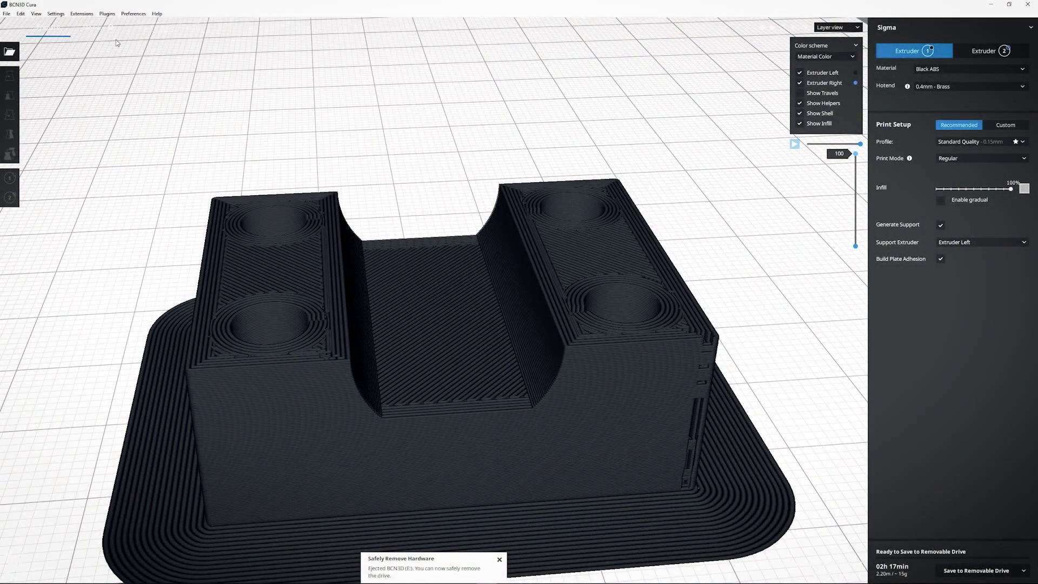
pyautogui.click(96, 28)
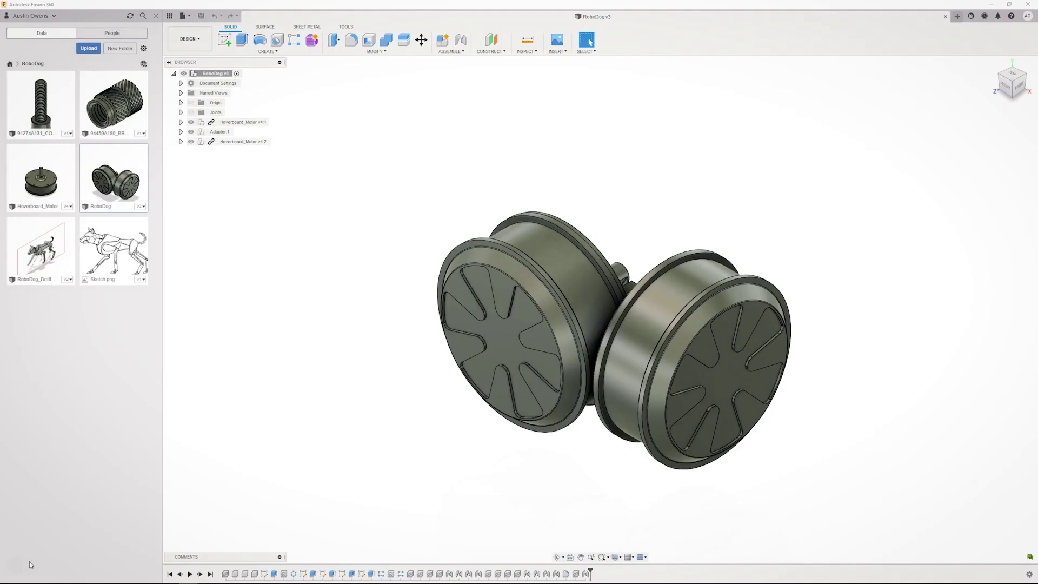
# Step: Orbit around to the motors' back and select the motor's back face
pyautogui.keyDown('shift'); pyautogui.moveTo(323, 361); pyautogui.dragTo(638, 365, button='middle'); pyautogui.keyUp('shift')
pyautogui.click(638, 365)
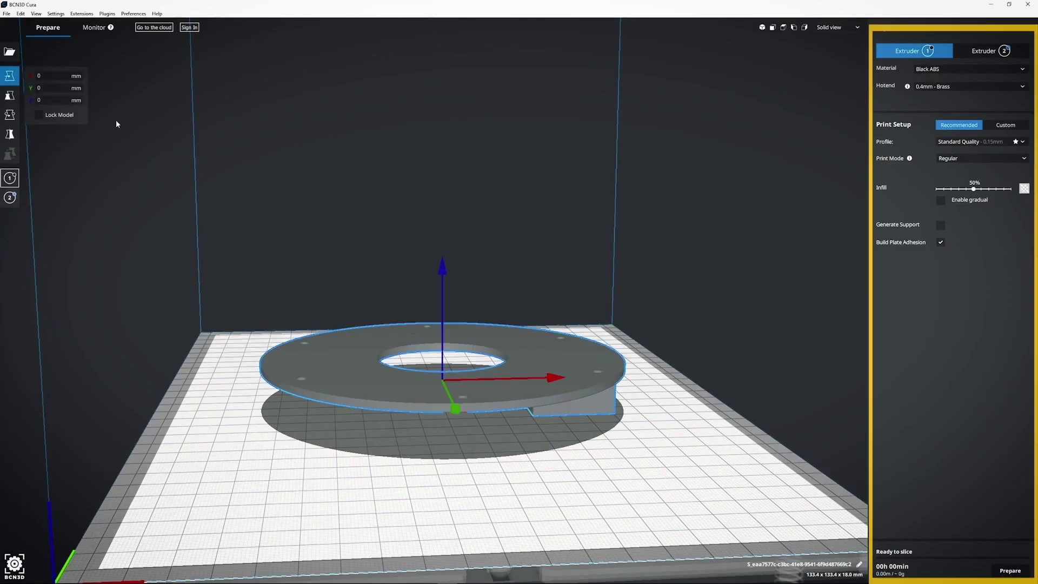
# Step: Rotate the ring plate 180° so it rests flat, then start slicing it
pyautogui.moveTo(490, 295); pyautogui.dragTo(329, 422)
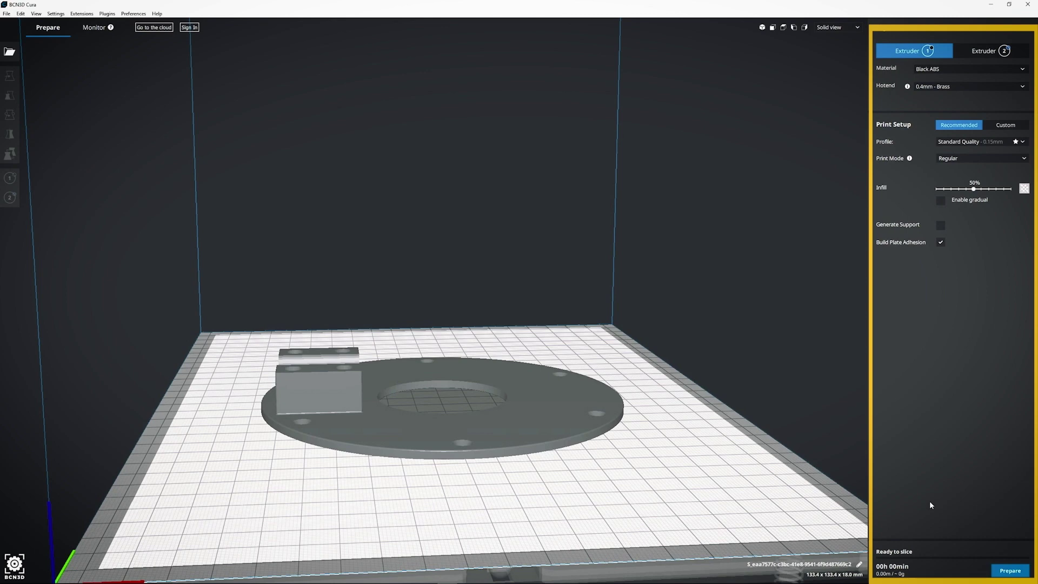
pyautogui.hotkey('ctrl', 'p')
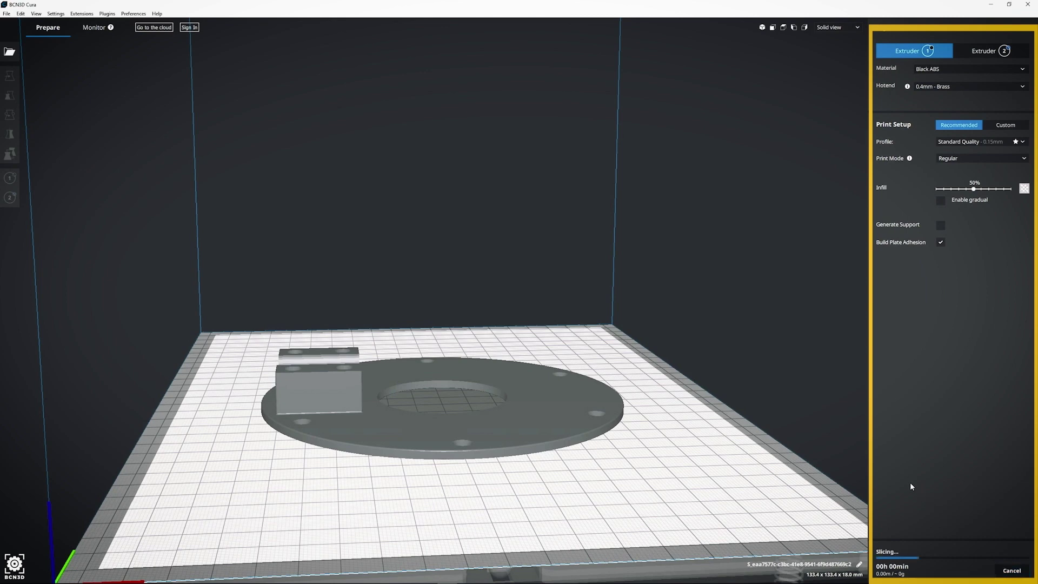